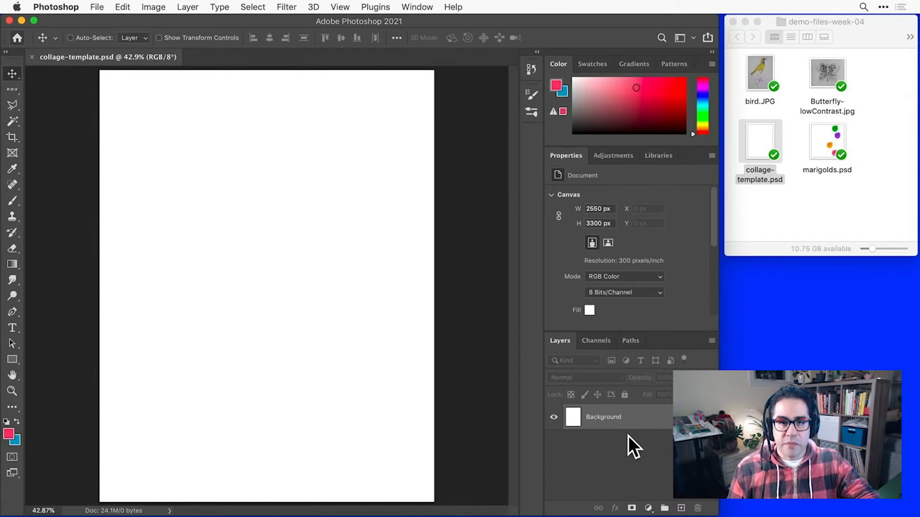
Activate the Brush tool and add a new empty layer above the Background layer
left_click(14, 201)
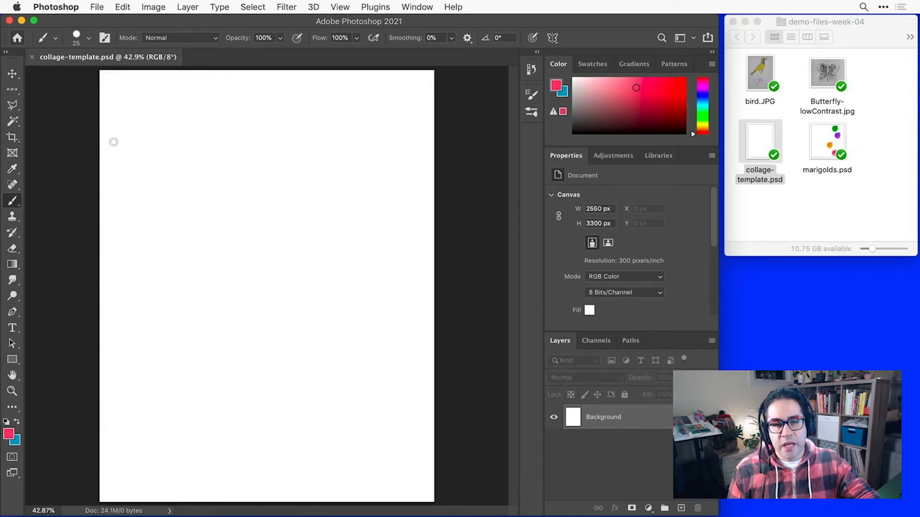
left_click(200, 7)
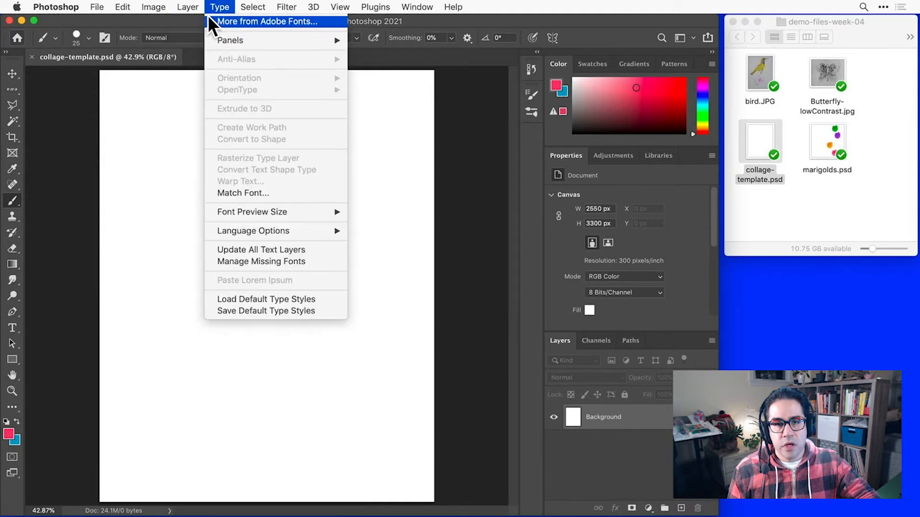
mouse_move(208, 21)
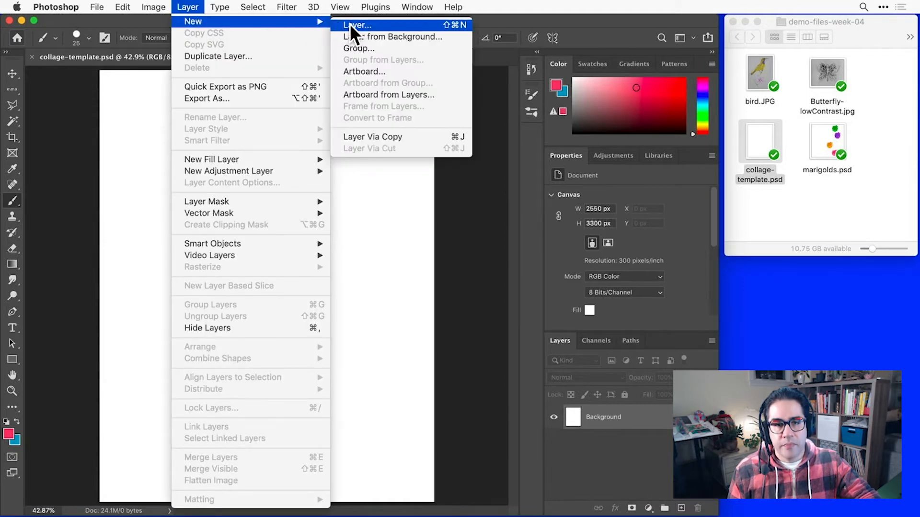
left_click(664, 470)
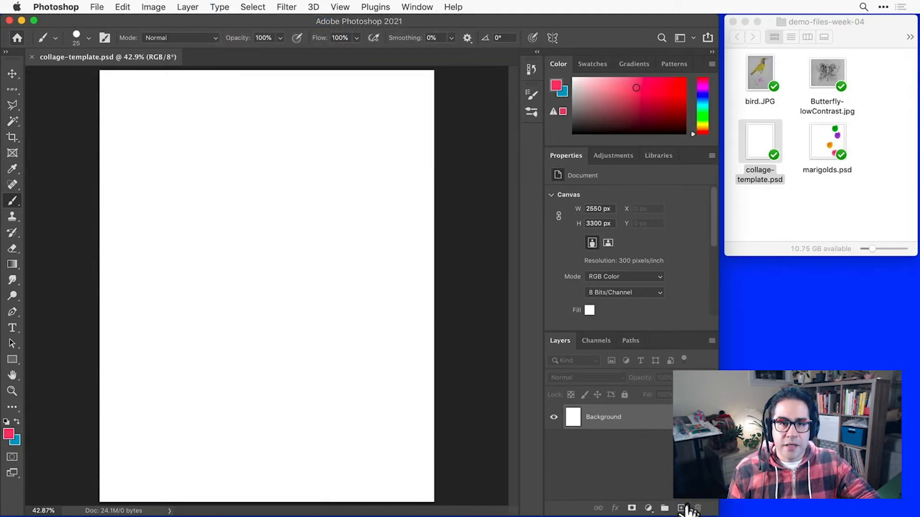
left_click(681, 507)
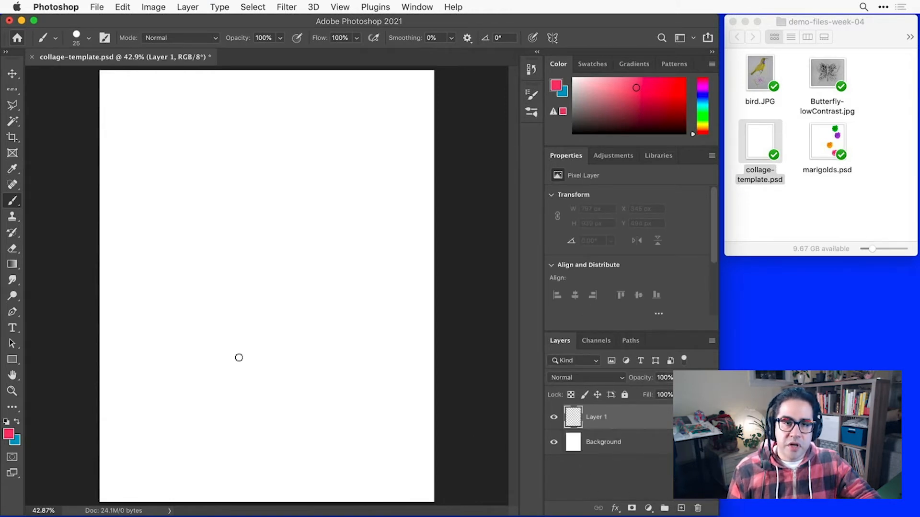
Paint a pink outlined creature with eyes, a smile and a short antenna on the new layer using the 25 px brush
mouse_move(194, 259)
left_mouse_down()
mouse_move(166, 205)
mouse_move(175, 153)
mouse_move(223, 137)
mouse_move(243, 146)
mouse_move(299, 255)
mouse_move(294, 264)
mouse_move(262, 238)
mouse_move(243, 243)
mouse_move(262, 255)
mouse_move(269, 289)
mouse_move(242, 279)
mouse_move(230, 257)
mouse_move(199, 288)
mouse_move(186, 286)
mouse_move(194, 259)
left_mouse_up()
mouse_move(187, 182)
left_mouse_down()
mouse_move(224, 171)
mouse_move(202, 210)
mouse_move(242, 190)
left_mouse_up()
left_click(226, 171)
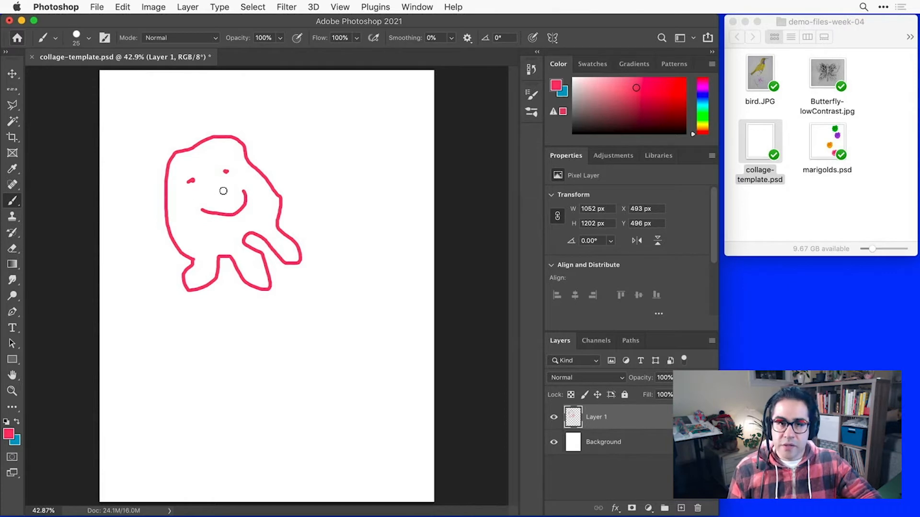
left_click_drag(194, 143, 184, 117)
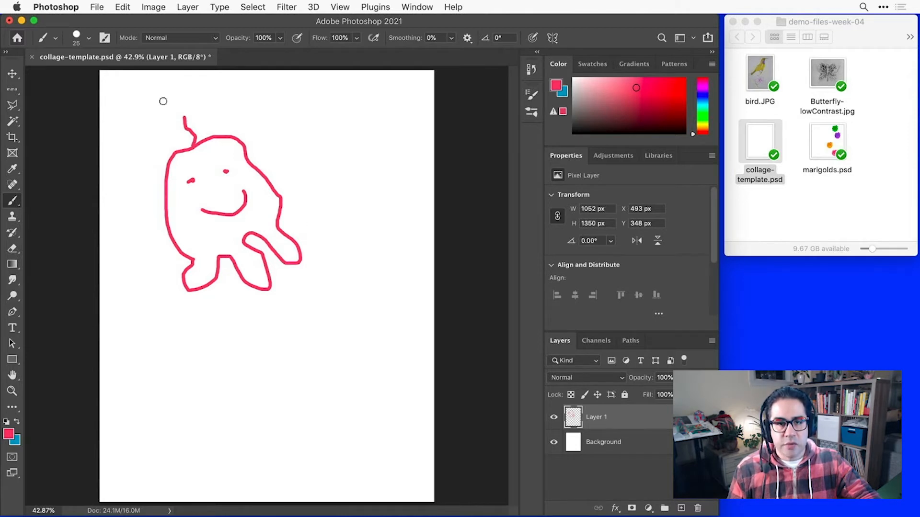
Set the brush size to 70 px and paint a thick curving line around the sides and underside of the creature
left_click(83, 36)
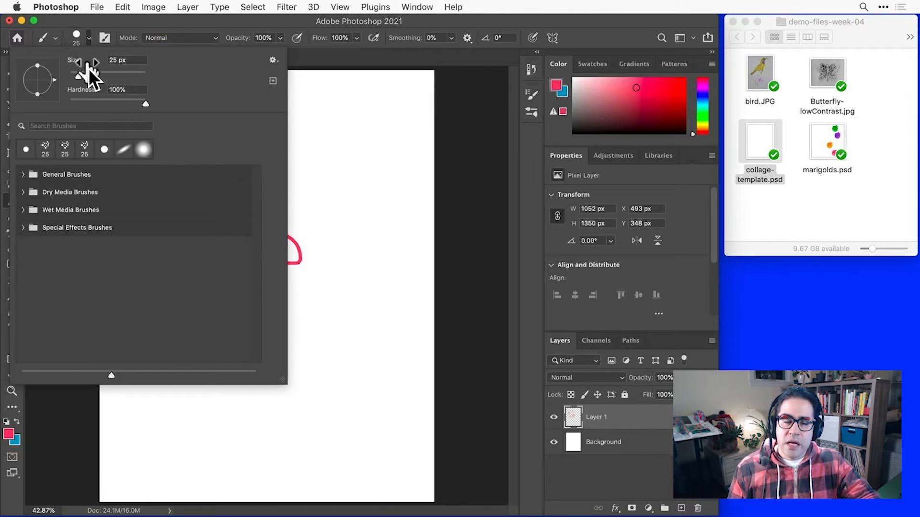
left_click_drag(82, 79, 96, 81)
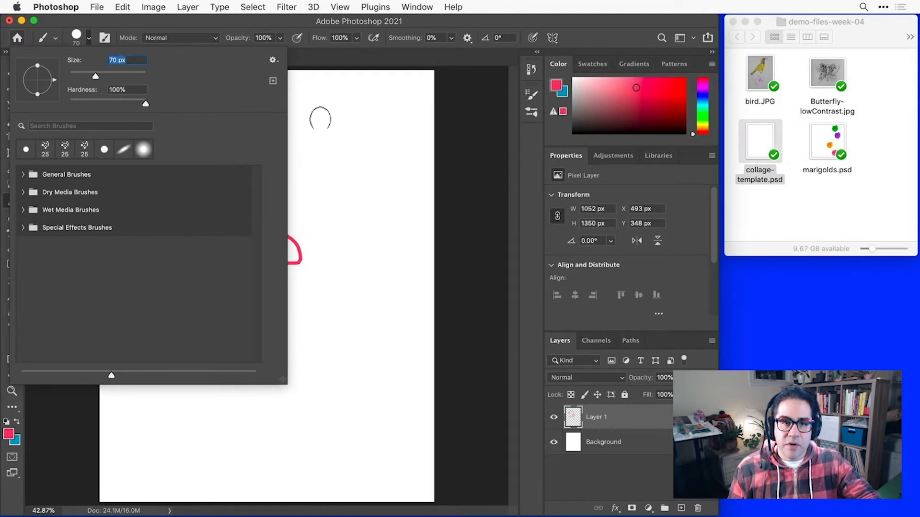
left_click(318, 117)
mouse_move(319, 115)
left_mouse_down()
mouse_move(342, 194)
mouse_move(346, 308)
mouse_move(180, 337)
mouse_move(128, 160)
left_mouse_up()
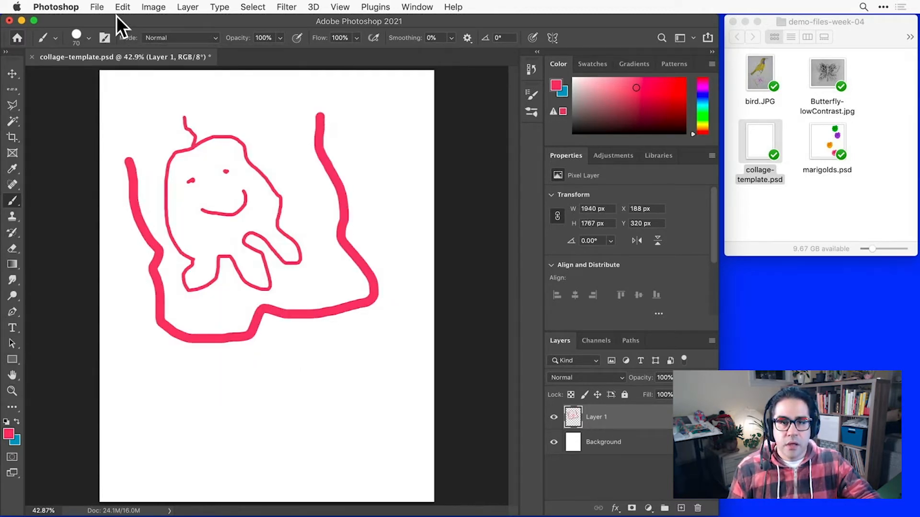
Lower the brush hardness in two stages down to 1%, painting a soft-edged stroke outside the thick outline at each stage
left_click(89, 37)
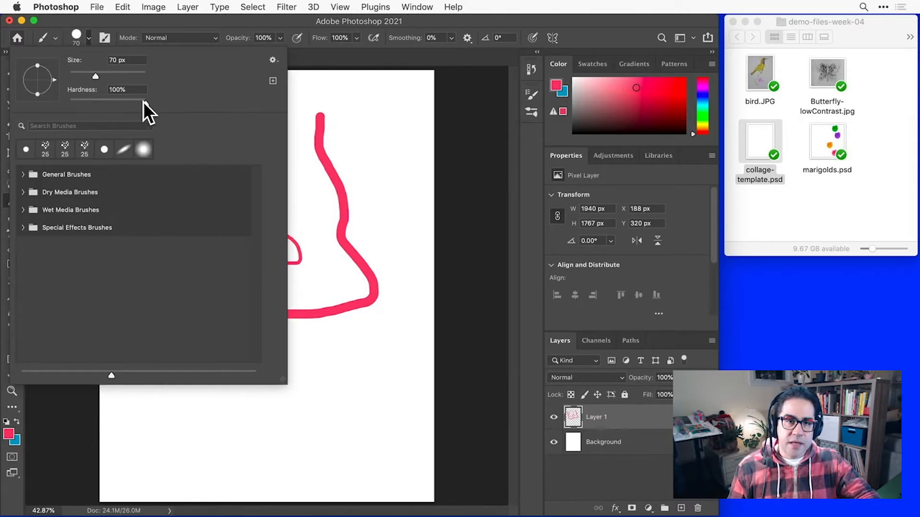
left_click_drag(143, 103, 94, 104)
mouse_move(364, 146)
left_mouse_down()
mouse_move(384, 225)
mouse_move(319, 349)
left_mouse_up()
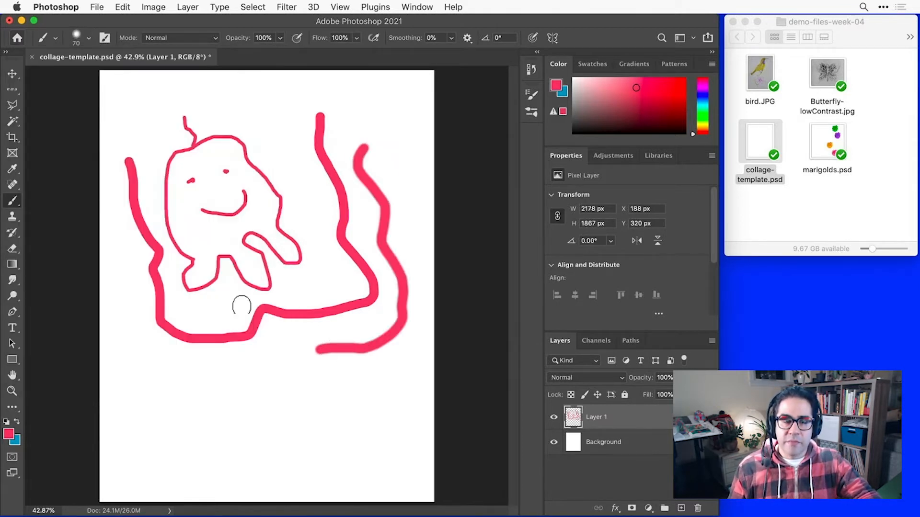
left_click(89, 37)
mouse_move(376, 132)
left_mouse_down()
mouse_move(411, 185)
mouse_move(302, 349)
mouse_move(127, 308)
mouse_move(104, 251)
left_mouse_up()
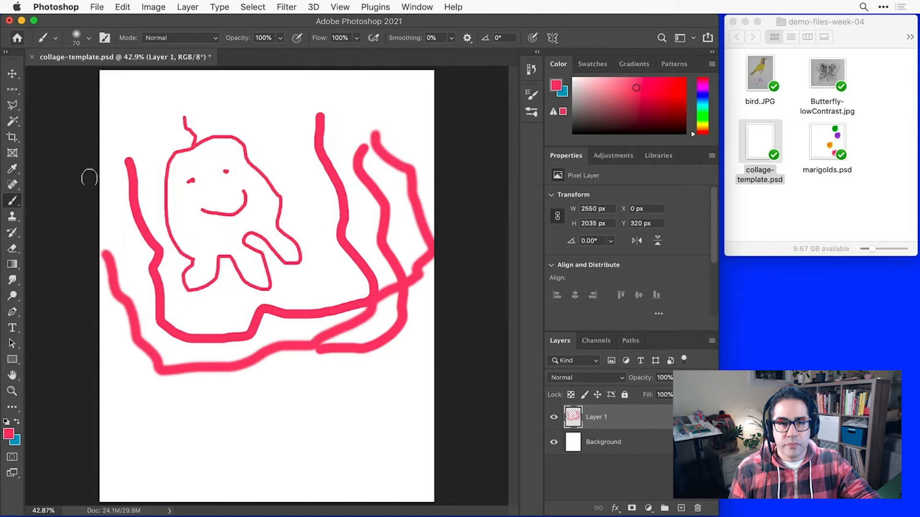
Flatten the brush tip to an ellipse angled at 38° and paint several strokes across the lower part of the canvas
left_click(88, 38)
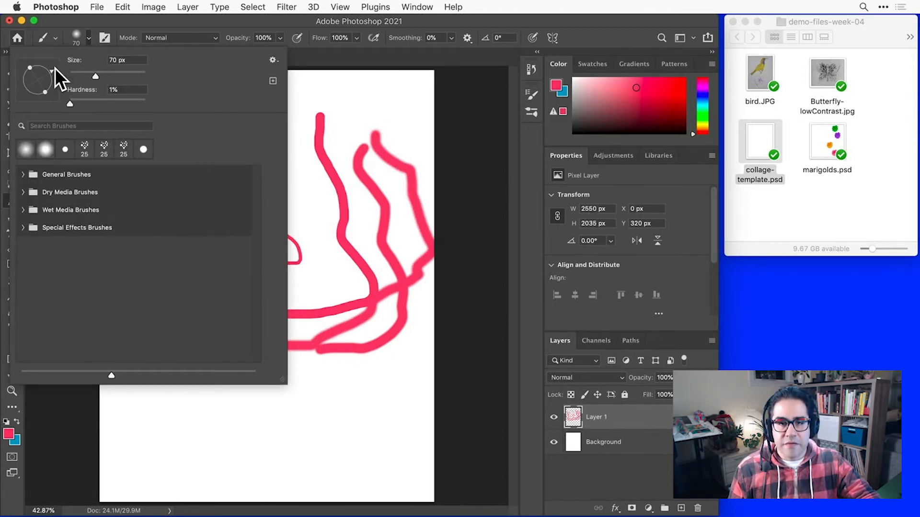
left_click_drag(55, 67, 39, 84)
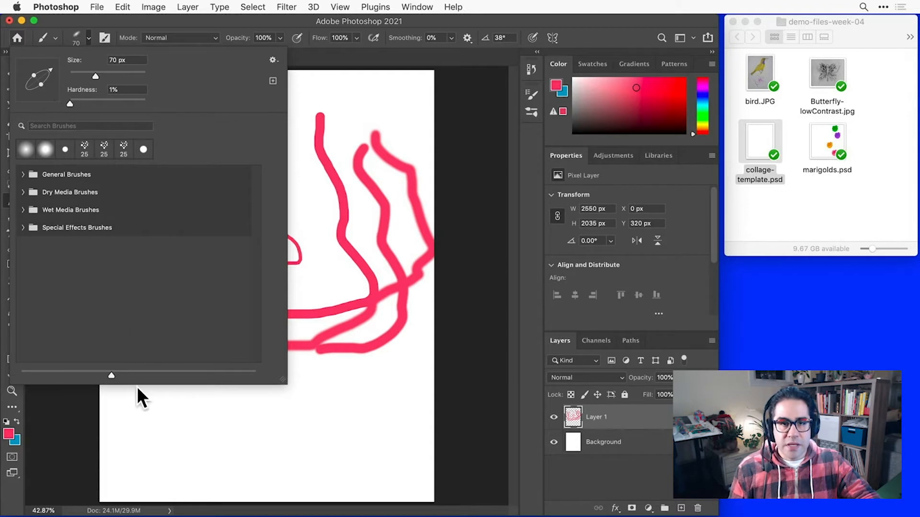
left_click(144, 438)
left_click_drag(144, 439, 115, 373)
mouse_move(179, 429)
left_mouse_down()
mouse_move(351, 406)
mouse_move(300, 409)
mouse_move(396, 447)
left_mouse_up()
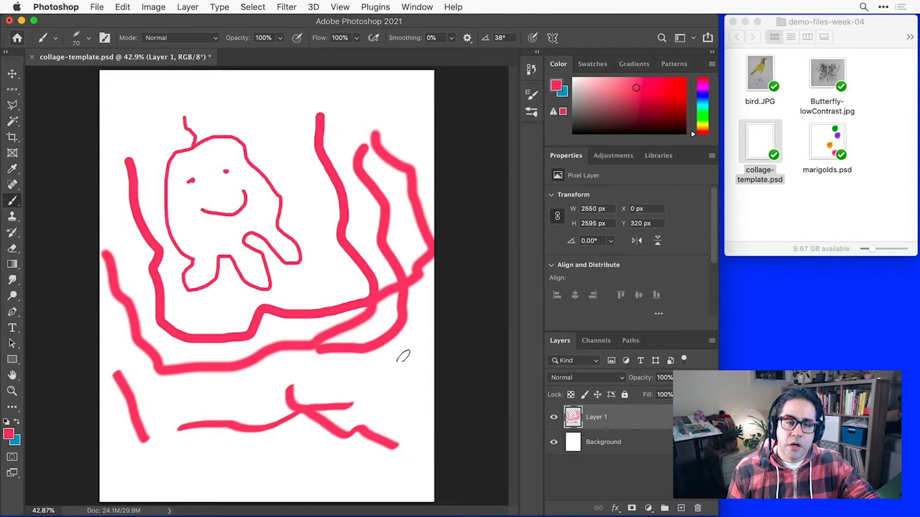
Set the brush opacity to 50% and scribble overlapping translucent strokes beside the creature's feet, inside the thick outline
left_click(279, 38)
left_click_drag(256, 54, 252, 54)
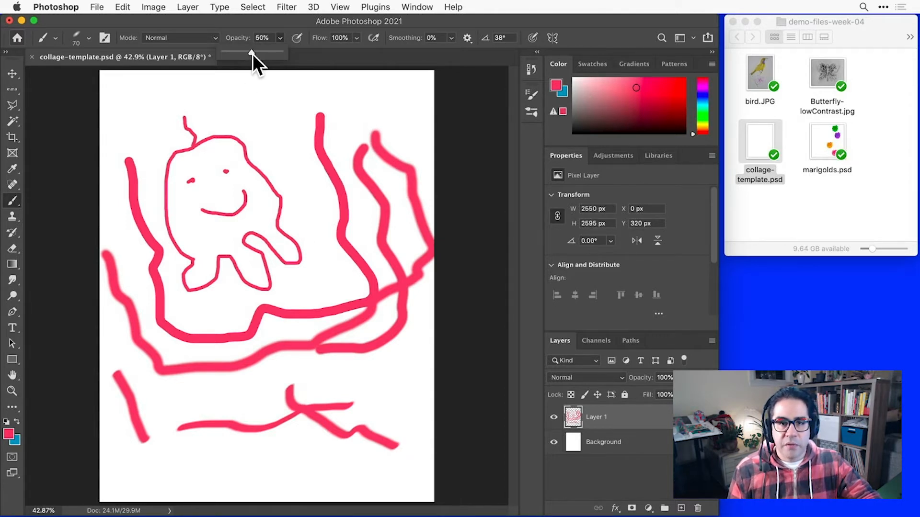
mouse_move(326, 279)
left_mouse_down()
mouse_move(310, 302)
mouse_move(281, 303)
mouse_move(320, 281)
mouse_move(320, 290)
mouse_move(292, 303)
mouse_move(297, 285)
mouse_move(310, 299)
mouse_move(321, 267)
mouse_move(291, 308)
mouse_move(300, 294)
mouse_move(290, 275)
mouse_move(313, 292)
mouse_move(326, 271)
mouse_move(304, 301)
left_mouse_up()
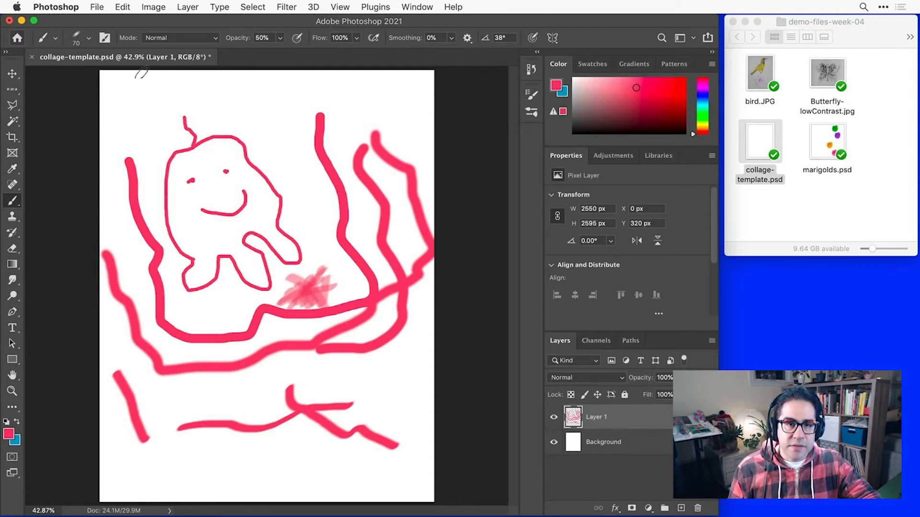
Try recently used brushes, including a 25 px textured one, and look inside the General Brushes group
left_click(90, 41)
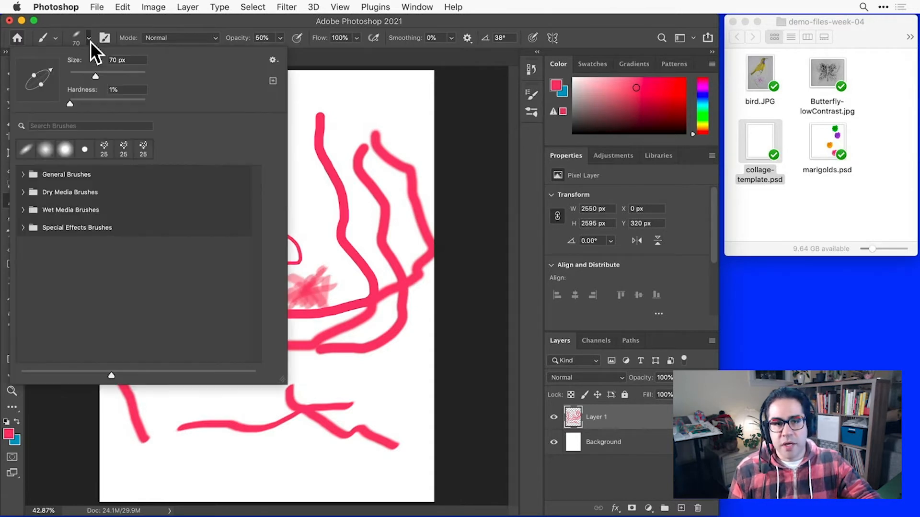
left_click(86, 151)
left_click(99, 152)
mouse_move(120, 160)
left_mouse_down()
mouse_move(123, 154)
mouse_move(41, 160)
left_mouse_up()
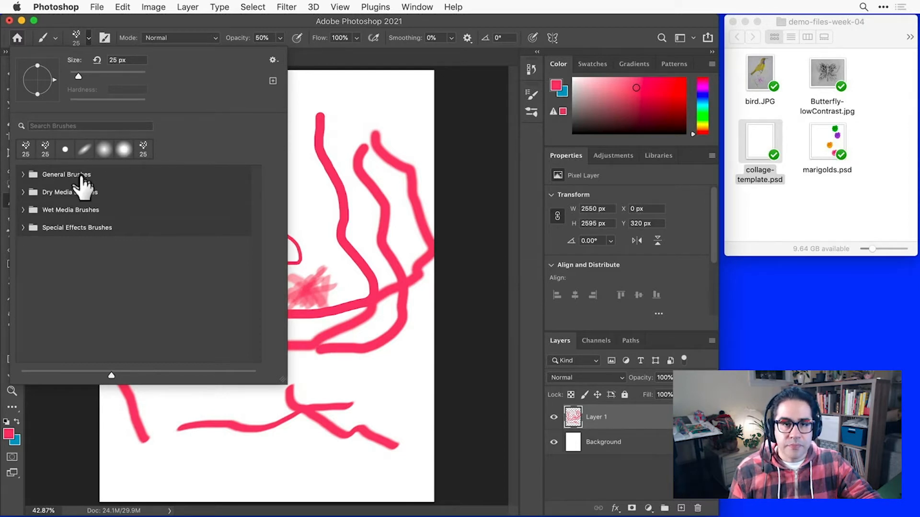
left_click(23, 174)
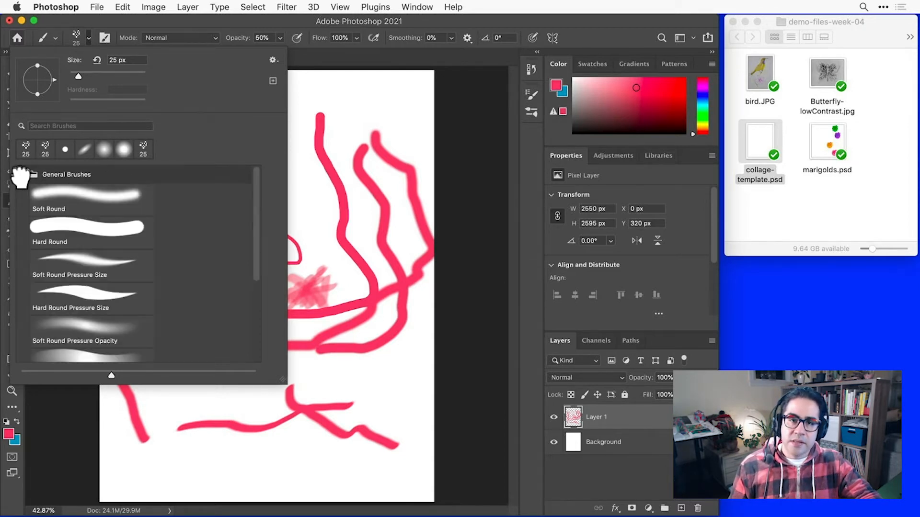
left_click(21, 174)
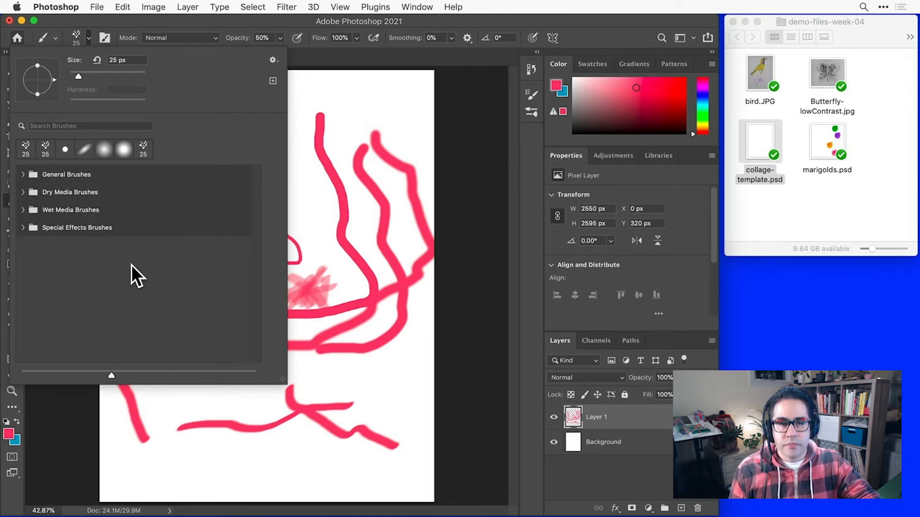
Restore the Legacy Brushes set to the list of brush presets
left_click(273, 60)
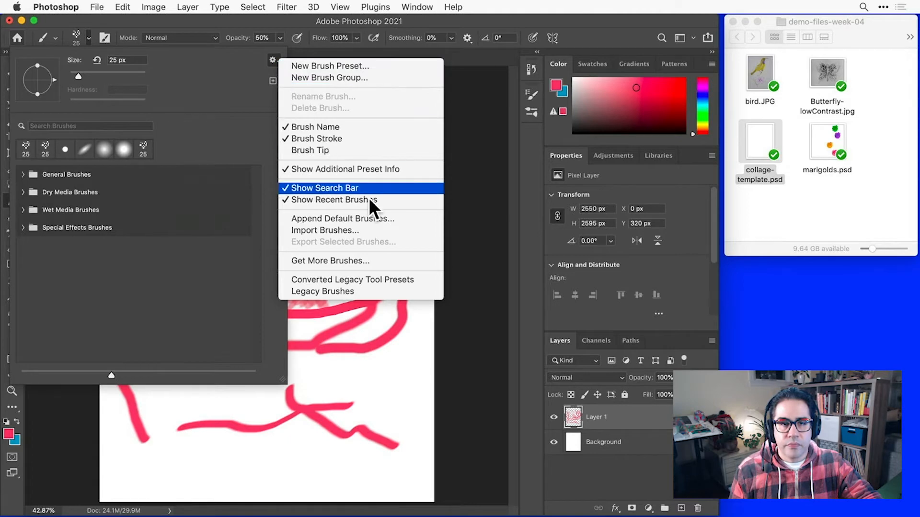
left_click(337, 291)
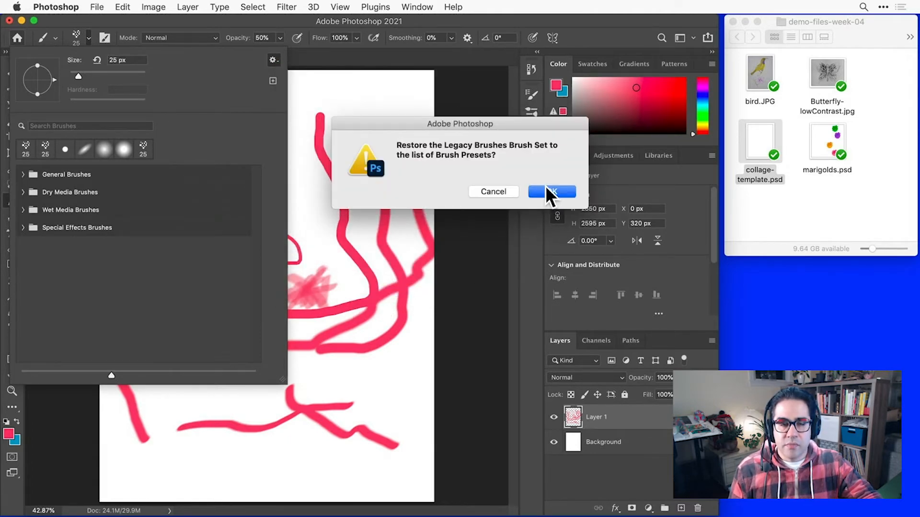
left_click(544, 190)
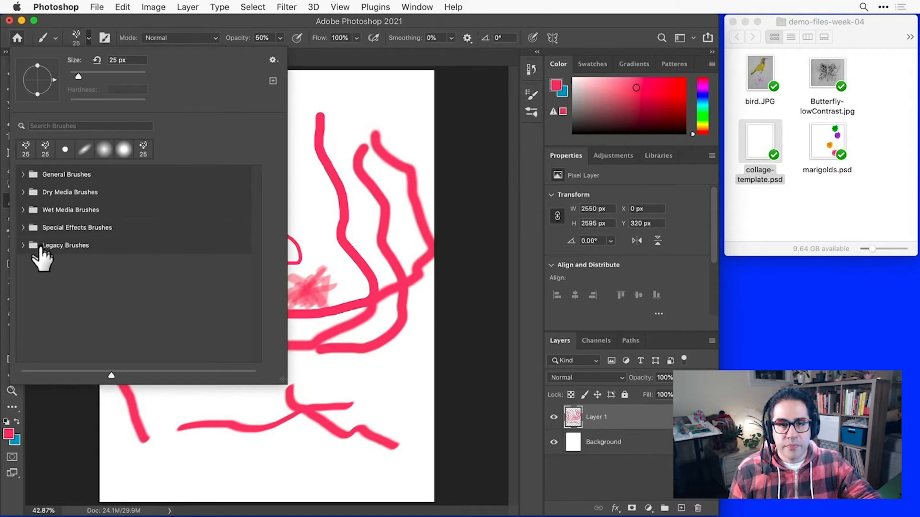
Browse the Legacy Brushes subgroups and examine the brushes in Assorted Brushes
left_click(23, 245)
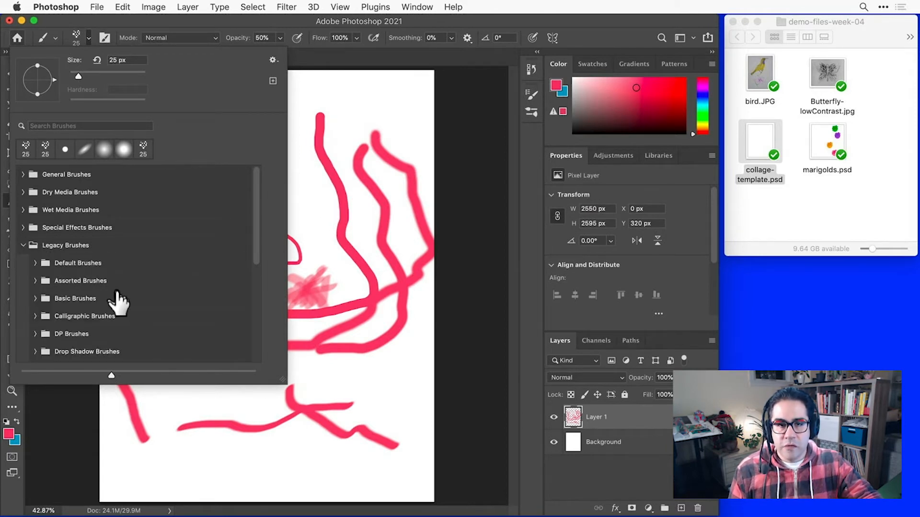
scroll(118, 294, "down", 1)
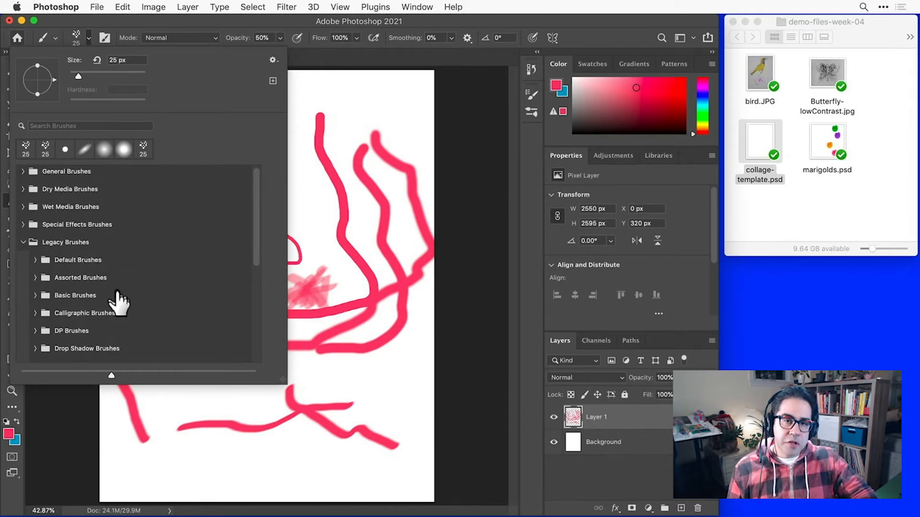
scroll(118, 294, "up", 1)
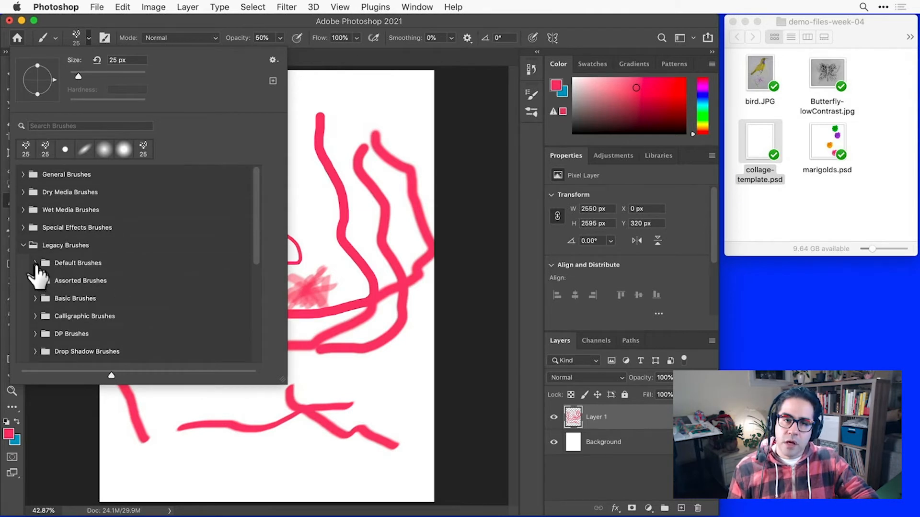
left_click(35, 285)
left_click(35, 282)
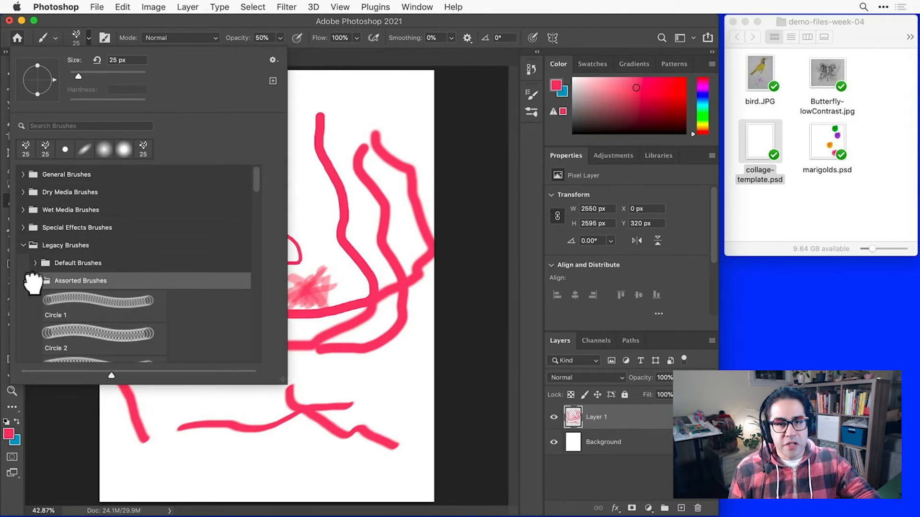
scroll(177, 337, "down", 2)
scroll(177, 337, "down", 8)
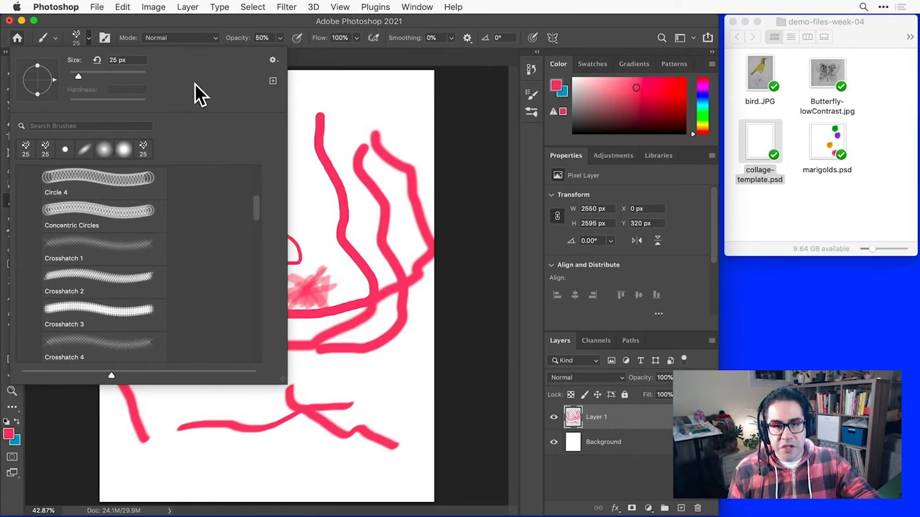
Save the recently used 25 px hard round brush as a preset named "My New Brush", including its size and tool settings
left_click(66, 150)
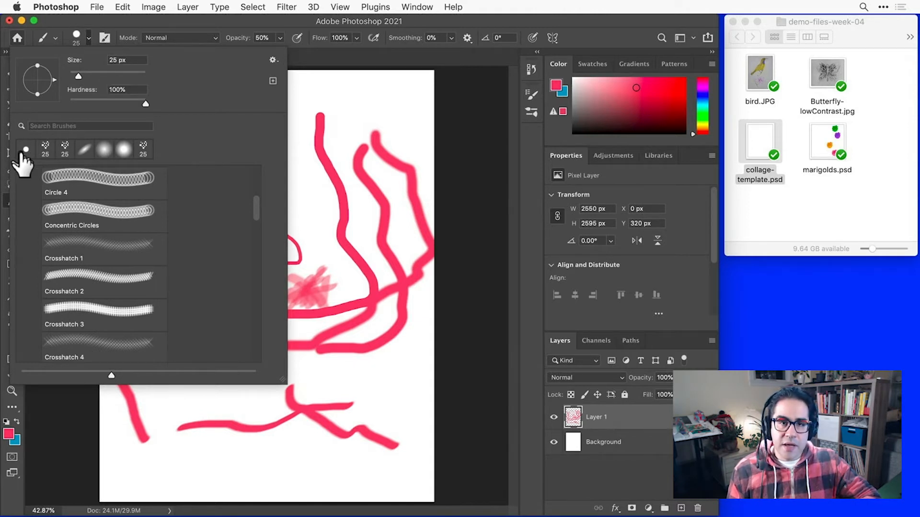
left_click(272, 81)
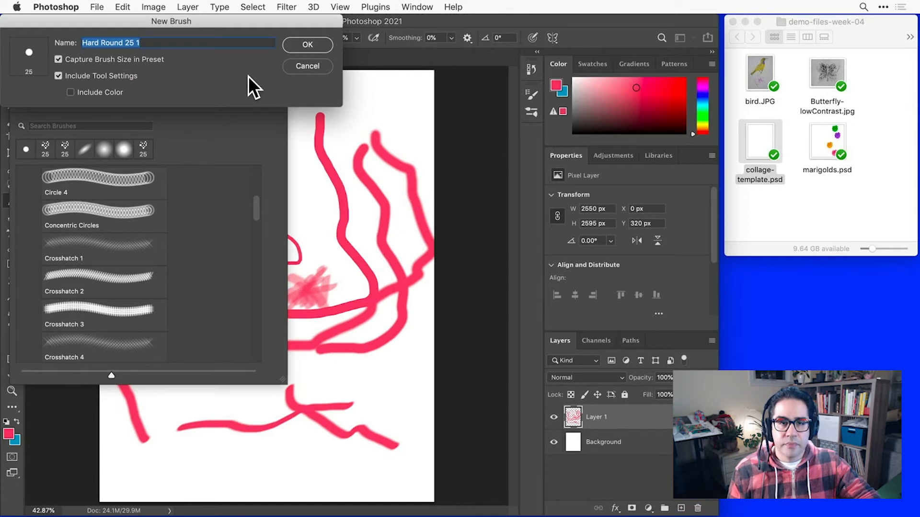
type("My New B")
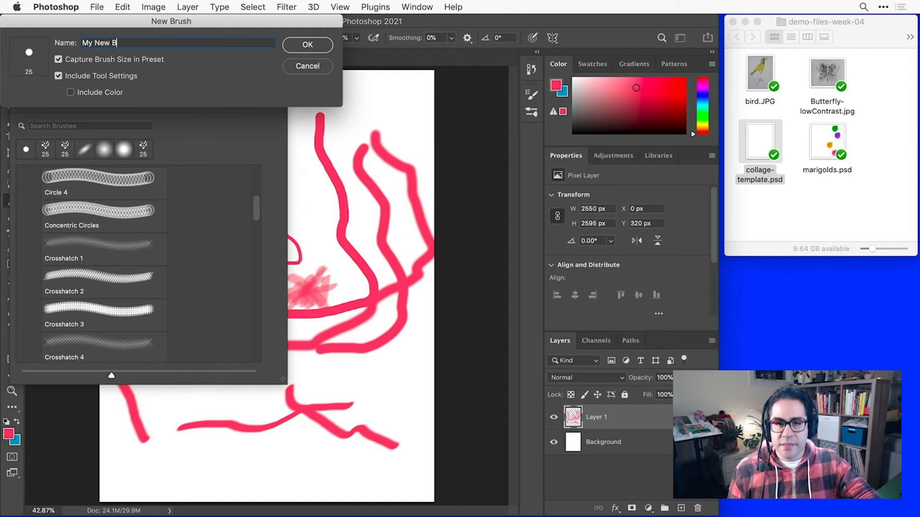
type("rush")
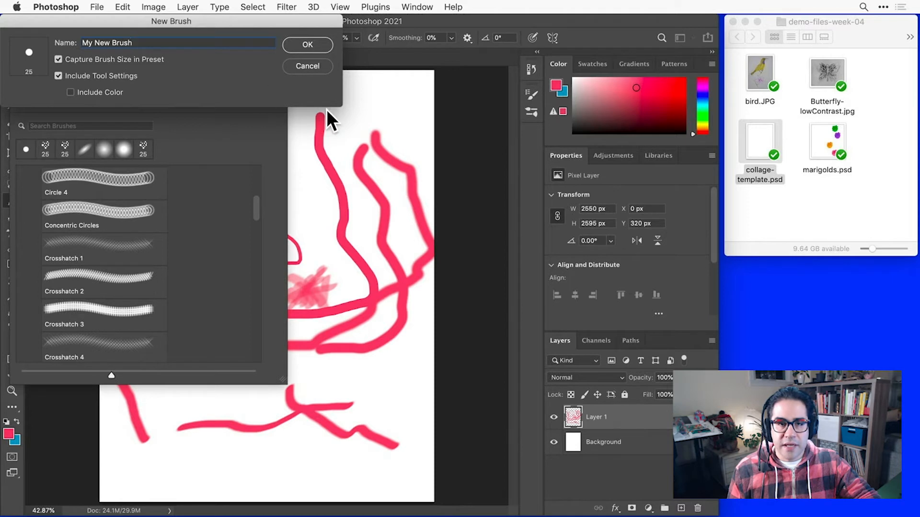
left_click(323, 43)
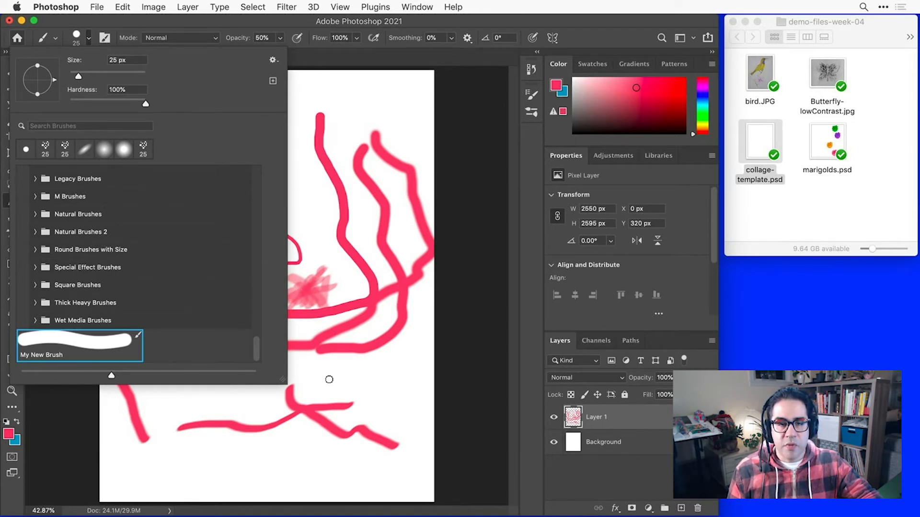
Leave the brush presets and vary the brush size over the canvas, down to 15 px and up to 100 px
left_click(329, 379)
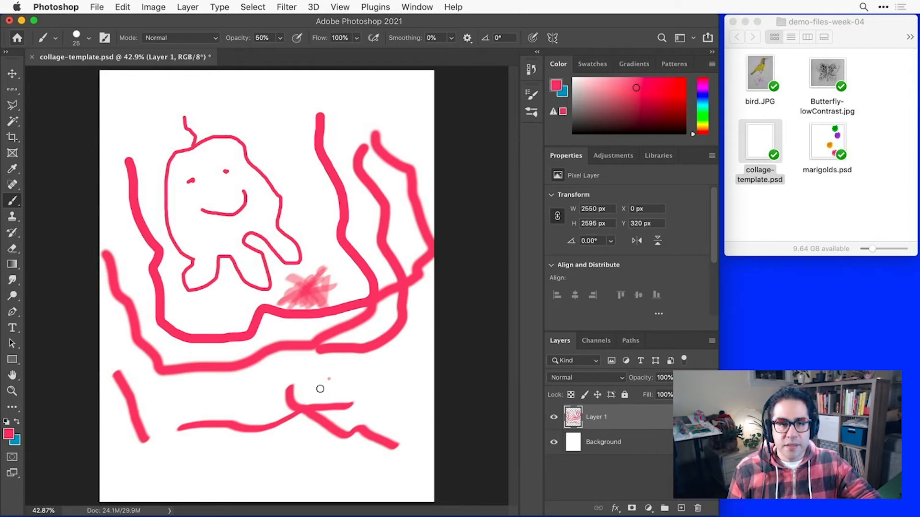
key("bracketleft")
key("bracketleft")
key("bracketleft")
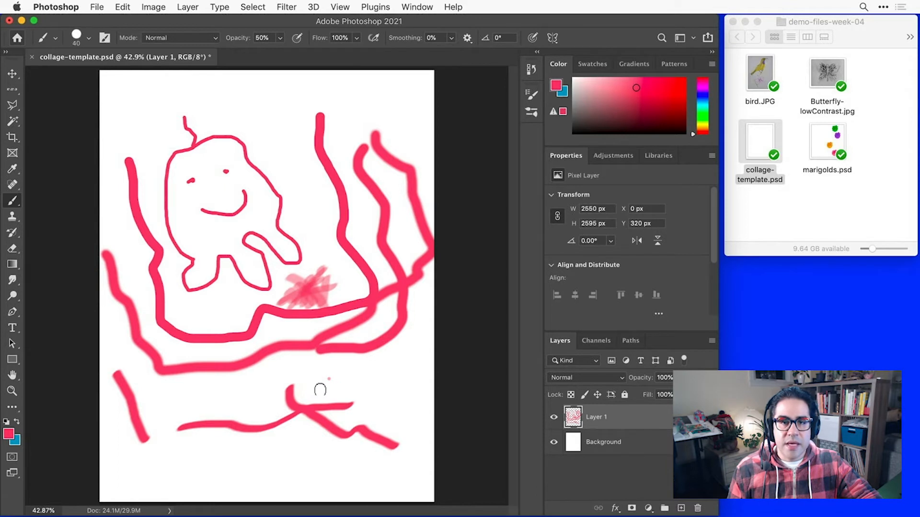
key("bracketright")
key("bracketright")
key("bracketright")
key("bracketright")
key("bracketright")
key("bracketright")
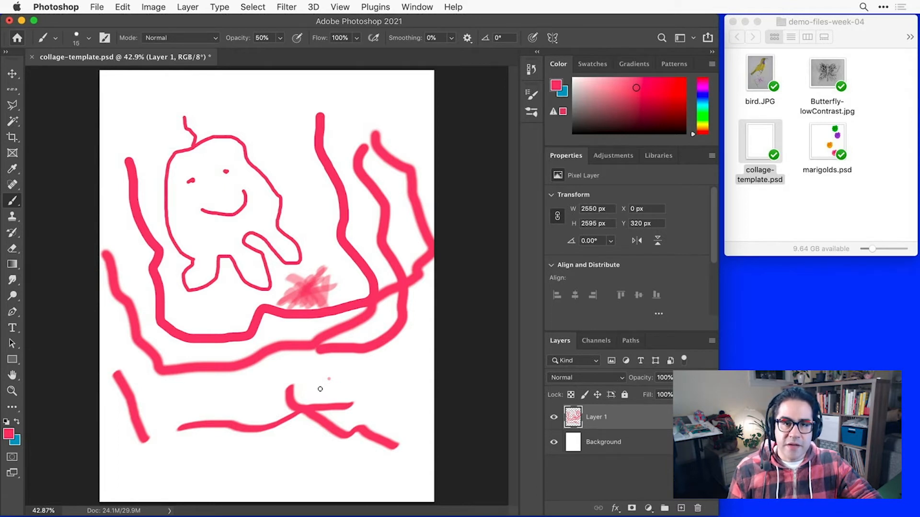
key("bracketright")
key("bracketright")
key("bracketright")
key("bracketright")
key("bracketright")
key("bracketright")
key("bracketright")
key("bracketright")
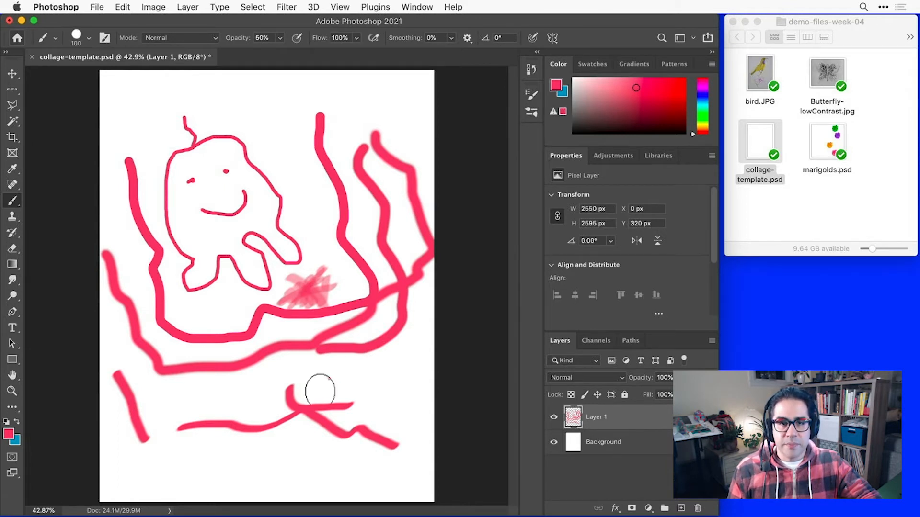
Reduce the brush to 90 px, enlarge it to 671 px and paint a wide 50% opacity stroke across the drawing
key("bracketleft")
key("bracketleft")
key("bracketleft")
key("bracketleft")
key("bracketleft")
key("bracketleft")
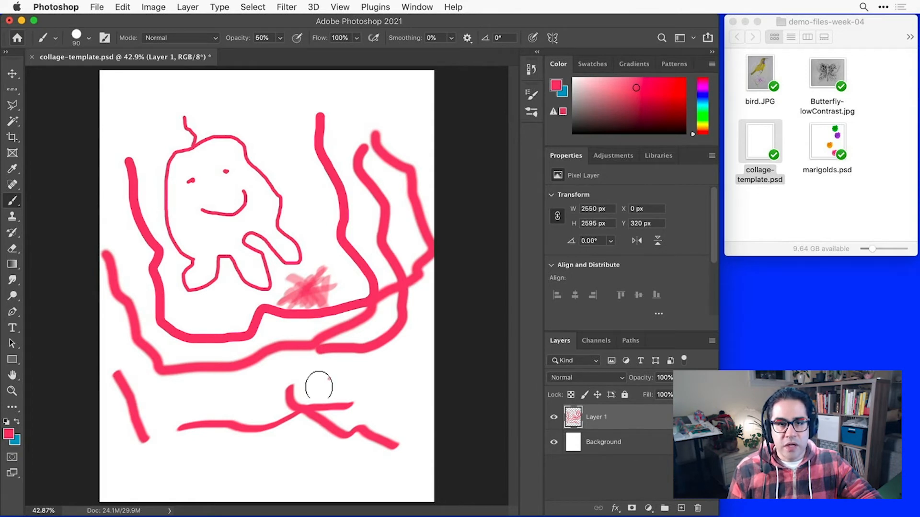
mouse_move(319, 384)
left_mouse_down()
mouse_move(379, 396)
mouse_move(334, 370)
mouse_move(329, 321)
mouse_move(330, 386)
mouse_move(487, 396)
mouse_move(379, 405)
mouse_move(389, 406)
mouse_move(195, 339)
mouse_move(210, 257)
mouse_move(198, 105)
mouse_move(225, 205)
mouse_move(257, 230)
mouse_move(326, 357)
left_mouse_up()
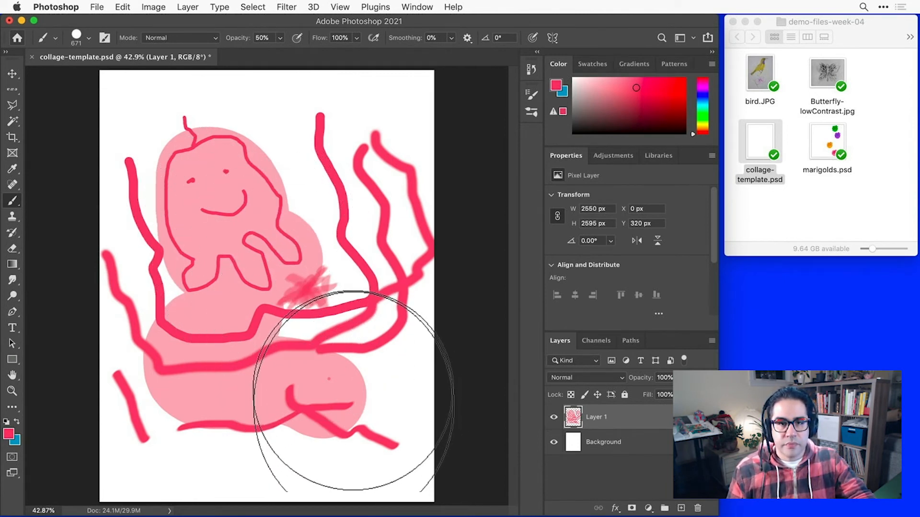
Display the Brush Settings and revert the document to its last saved version
left_click(419, 7)
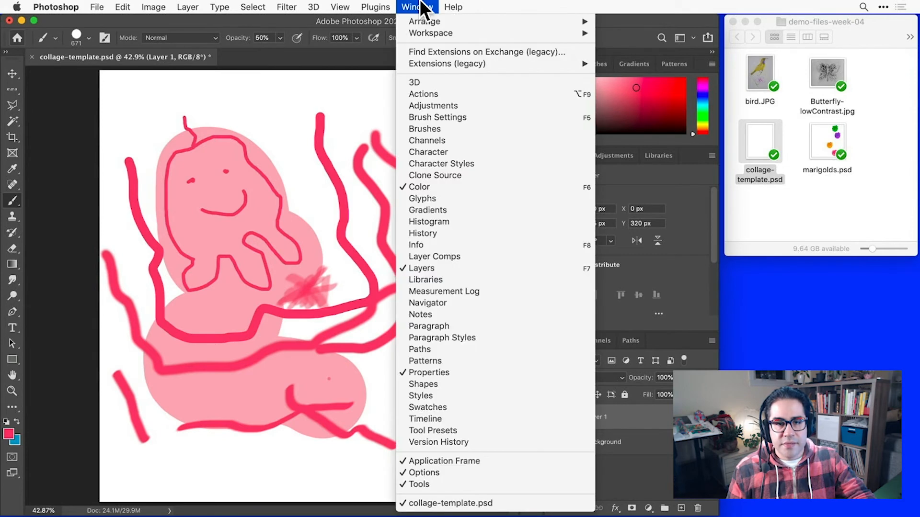
left_click(450, 115)
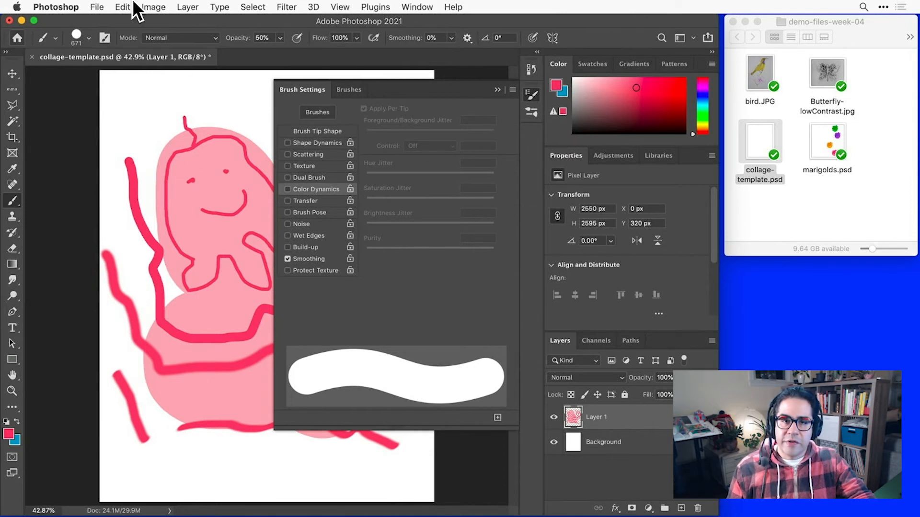
left_click(99, 8)
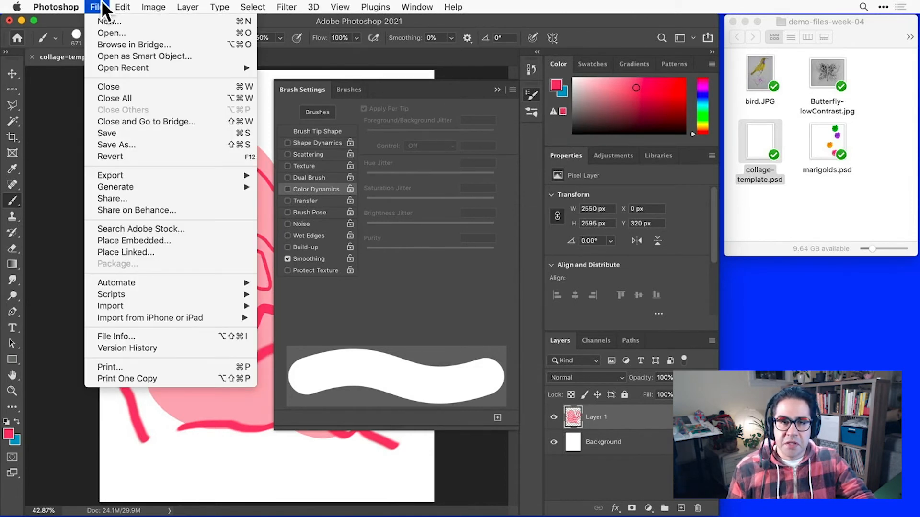
left_click(134, 158)
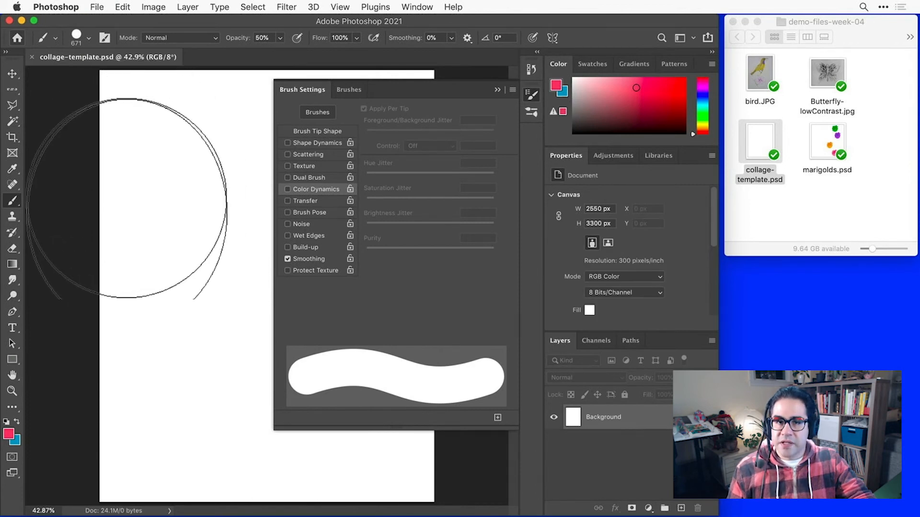
Search the brush presets for "rough dry" and choose the 54 px Rough Dry Brush from Wet Media Brushes
left_click(88, 38)
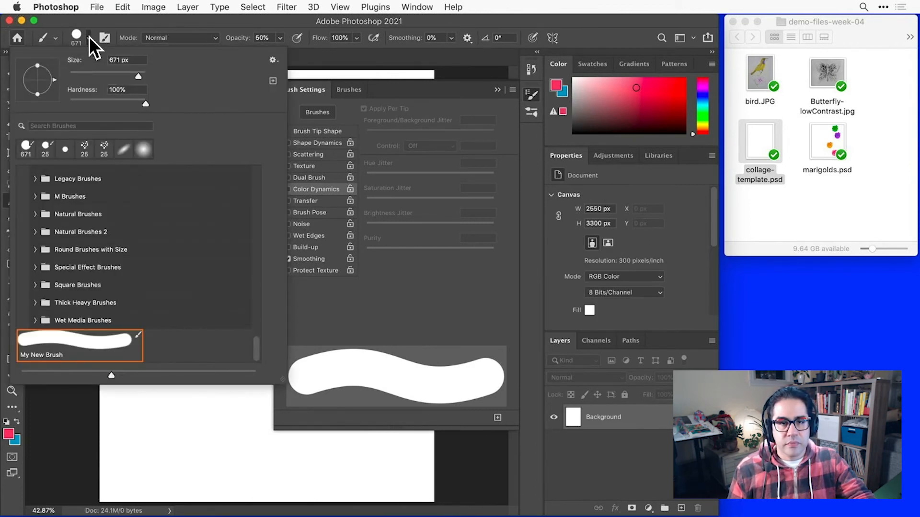
left_click(82, 126)
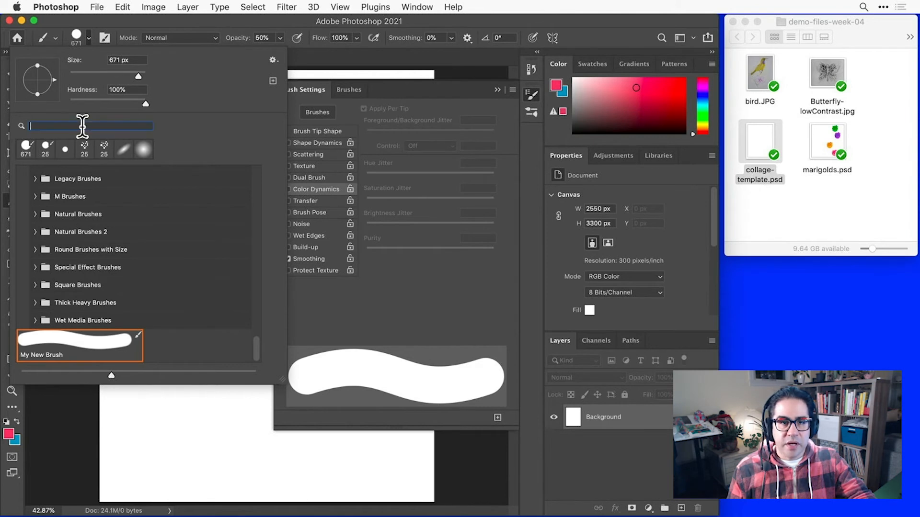
type("rough")
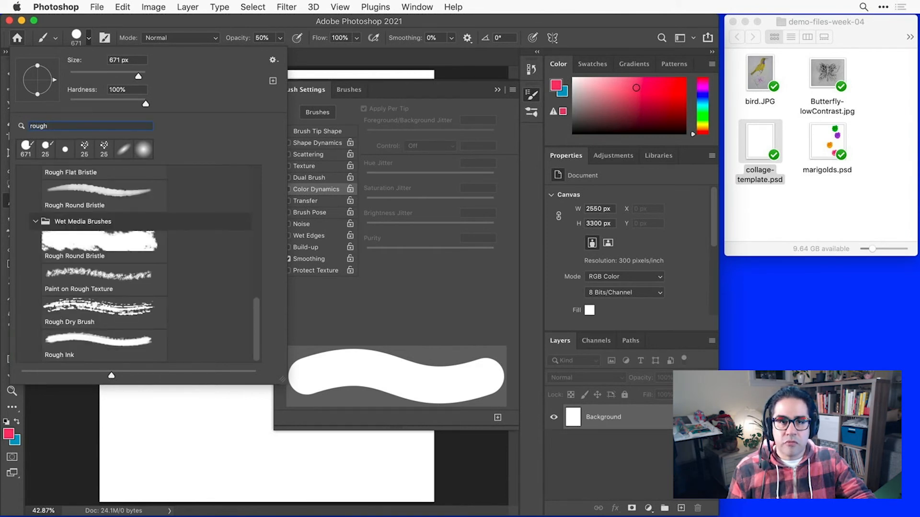
type(" dry")
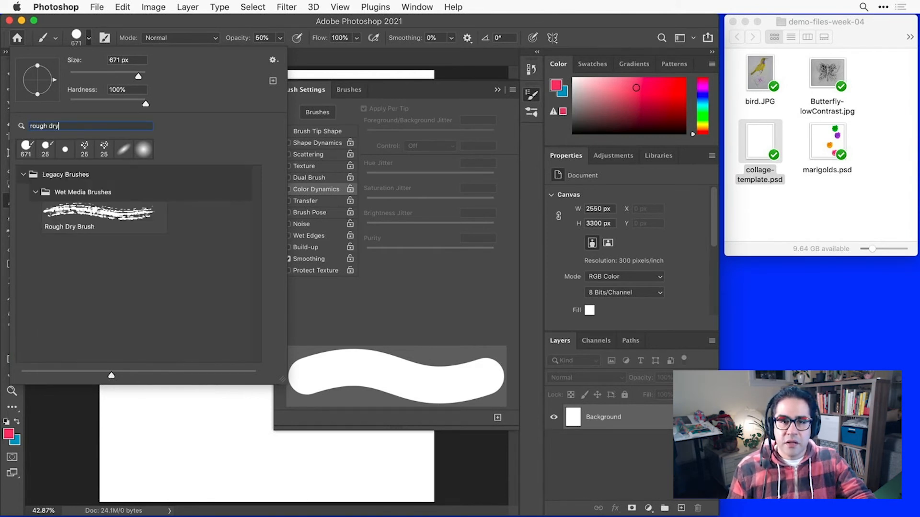
left_click(80, 218)
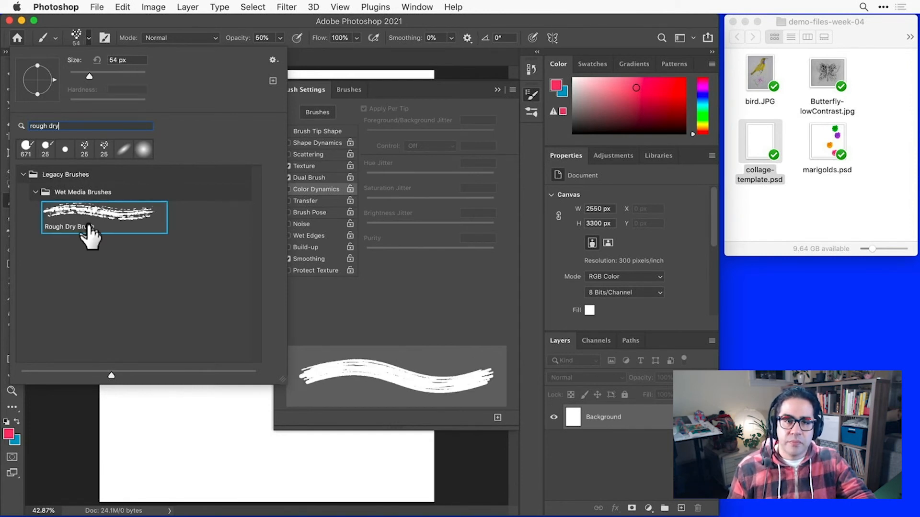
left_click(86, 41)
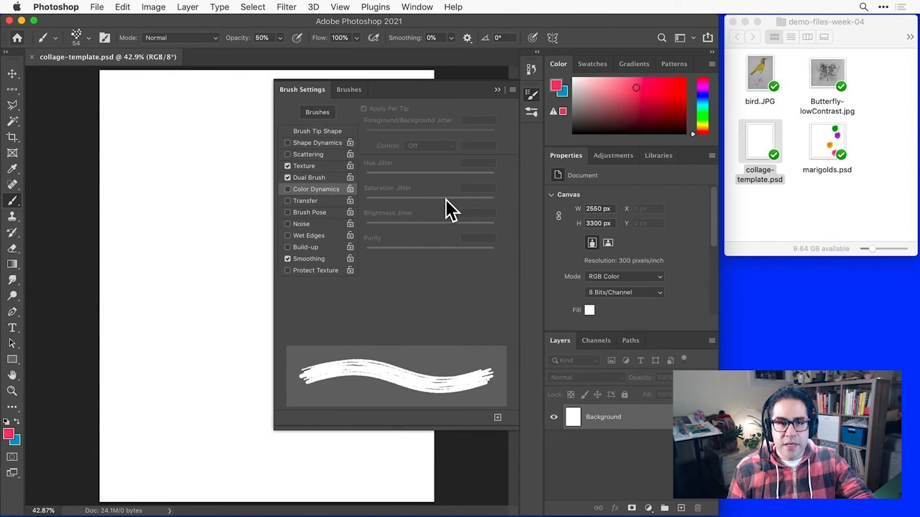
Enable Color Dynamics with 59% Foreground/Background Jitter and paint many short strokes on the blank canvas
left_click(326, 191)
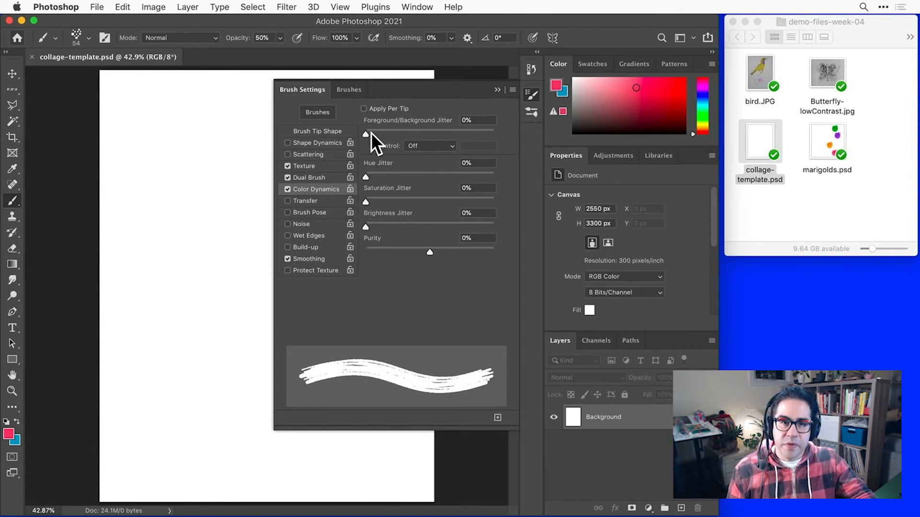
left_click_drag(367, 134, 436, 136)
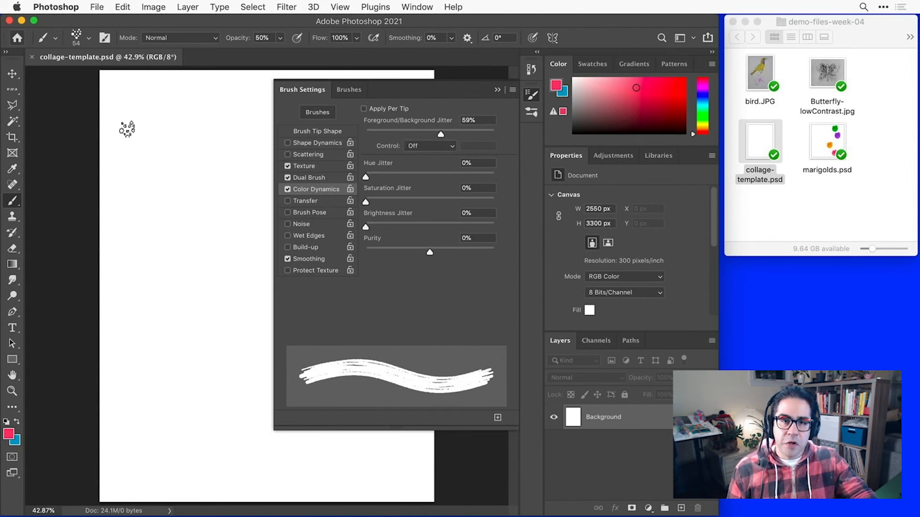
left_click_drag(126, 128, 127, 201)
mouse_move(143, 137)
left_mouse_down()
mouse_move(137, 183)
mouse_move(154, 186)
left_mouse_up()
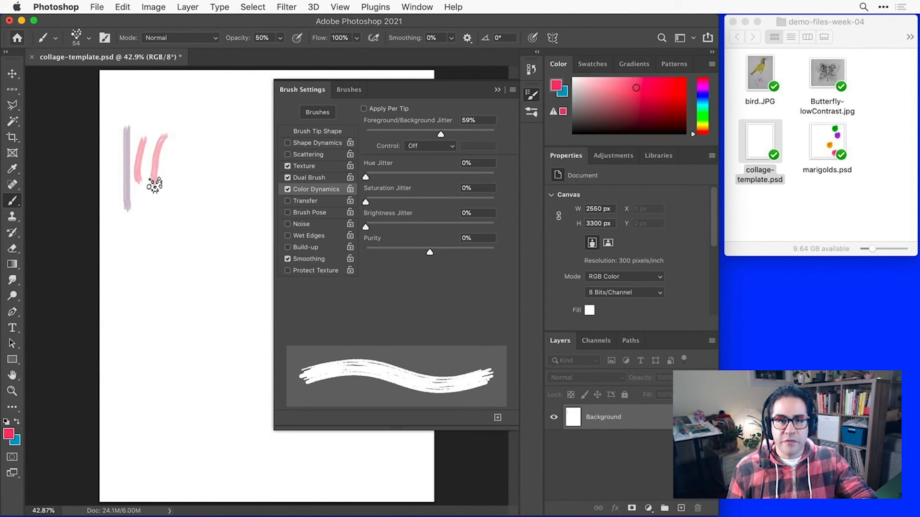
mouse_move(176, 143)
left_mouse_down()
mouse_move(173, 204)
mouse_move(125, 137)
mouse_move(191, 173)
mouse_move(184, 164)
mouse_move(138, 194)
mouse_move(191, 175)
mouse_move(167, 153)
mouse_move(180, 215)
mouse_move(155, 223)
mouse_move(134, 250)
mouse_move(136, 243)
mouse_move(153, 284)
mouse_move(181, 245)
mouse_move(151, 277)
mouse_move(178, 219)
mouse_move(125, 248)
mouse_move(154, 209)
mouse_move(118, 241)
mouse_move(124, 211)
mouse_move(160, 294)
mouse_move(121, 264)
mouse_move(182, 247)
mouse_move(174, 244)
mouse_move(145, 273)
mouse_move(149, 254)
mouse_move(156, 273)
mouse_move(135, 271)
mouse_move(176, 301)
mouse_move(134, 287)
mouse_move(166, 316)
mouse_move(127, 291)
mouse_move(157, 324)
mouse_move(135, 318)
mouse_move(179, 363)
mouse_move(144, 329)
left_mouse_up()
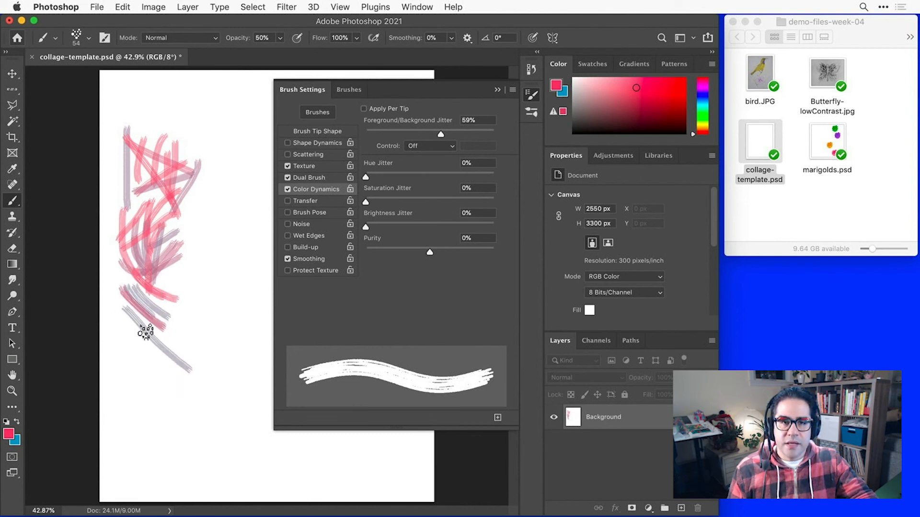
Set Foreground/Background Jitter to 0% and Hue Jitter to 87%, and paint strokes beside and below the earlier ones
left_click_drag(440, 135, 367, 133)
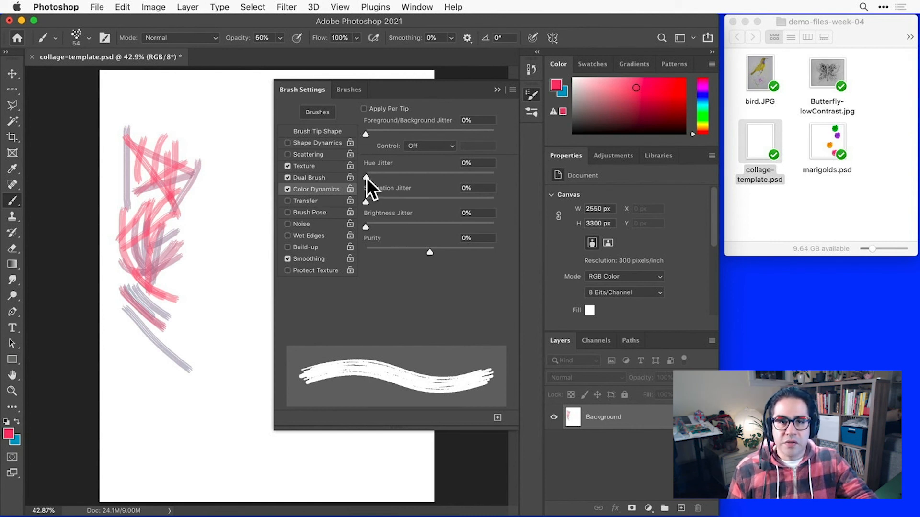
left_click_drag(366, 177, 478, 180)
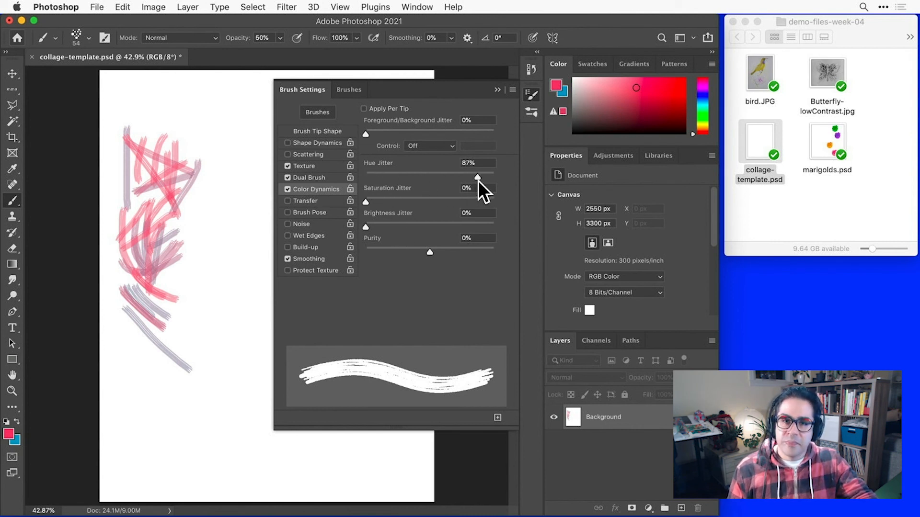
mouse_move(241, 170)
left_mouse_down()
mouse_move(239, 206)
mouse_move(224, 190)
left_mouse_up()
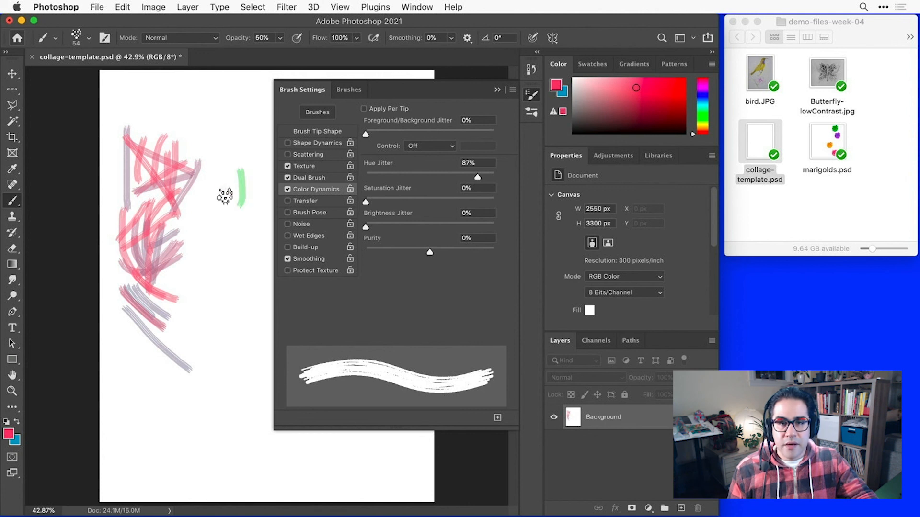
mouse_move(207, 249)
left_mouse_down()
mouse_move(206, 238)
mouse_move(253, 225)
left_mouse_up()
mouse_move(256, 242)
left_mouse_down()
mouse_move(228, 261)
mouse_move(210, 254)
mouse_move(224, 290)
mouse_move(206, 310)
mouse_move(239, 351)
left_mouse_up()
left_click_drag(224, 326, 208, 367)
left_click_drag(242, 295, 252, 344)
mouse_move(241, 349)
left_mouse_down()
mouse_move(137, 371)
mouse_move(213, 320)
mouse_move(168, 352)
left_mouse_up()
left_click_drag(113, 293, 180, 372)
mouse_move(197, 300)
left_mouse_down()
mouse_move(143, 354)
mouse_move(191, 401)
left_mouse_up()
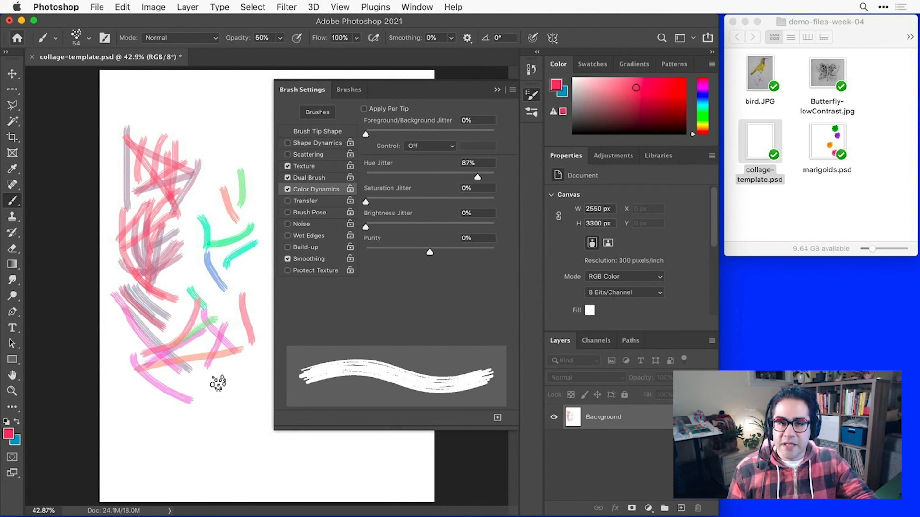
Clear all brush controls of the Rough Dry Brush
left_click(512, 90)
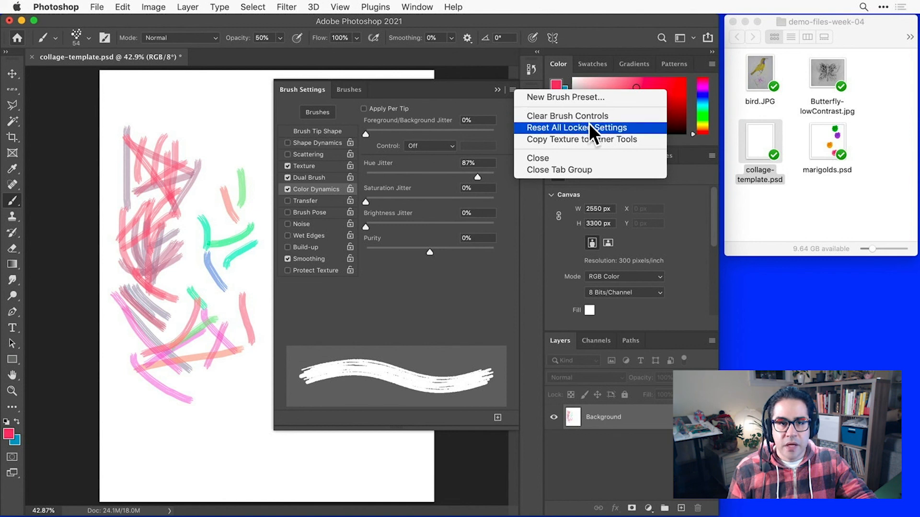
left_click(614, 117)
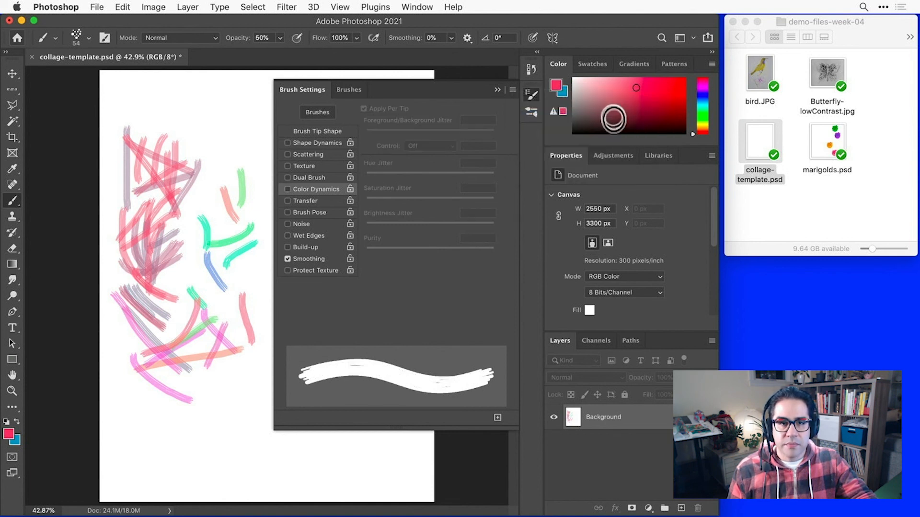